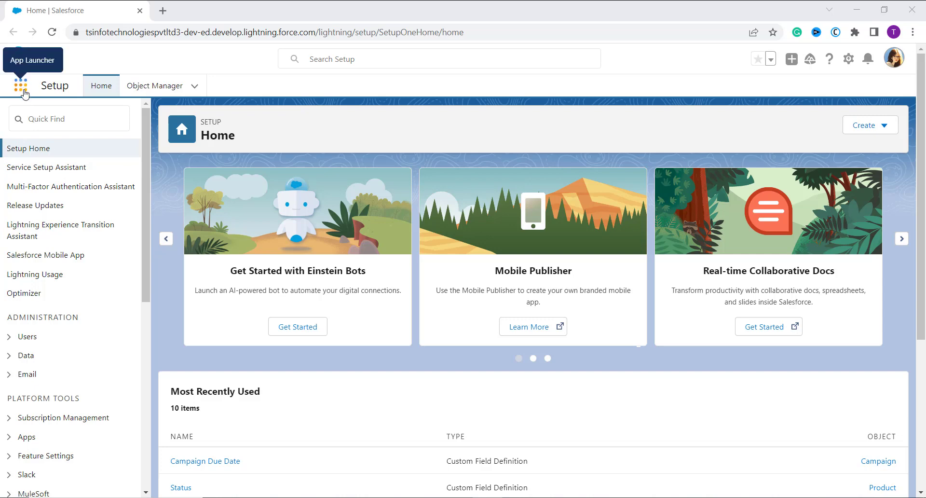
Open the Sales app by searching 'Sa' in the App Launcher
click(23, 90)
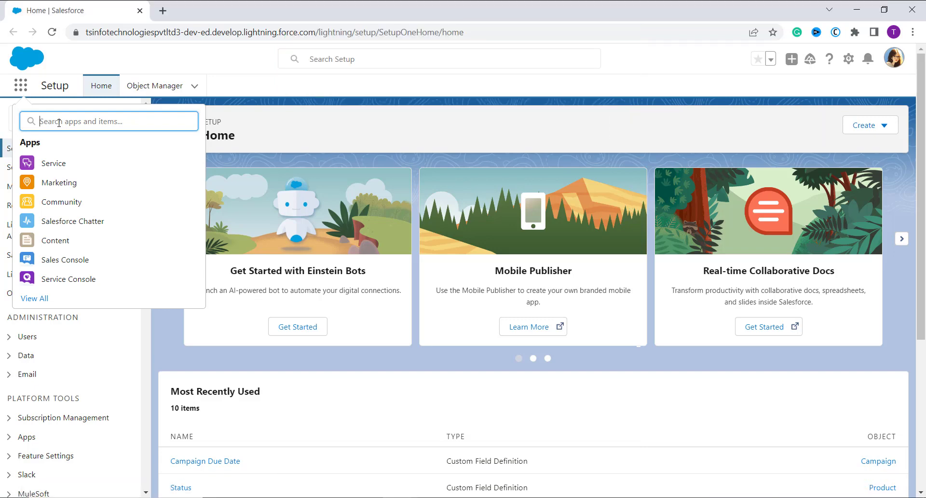
text(Sa)
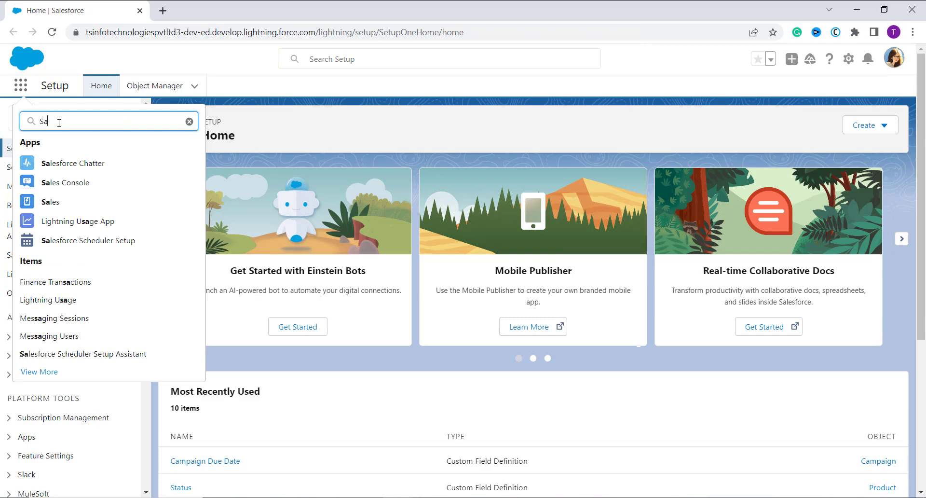
click(52, 202)
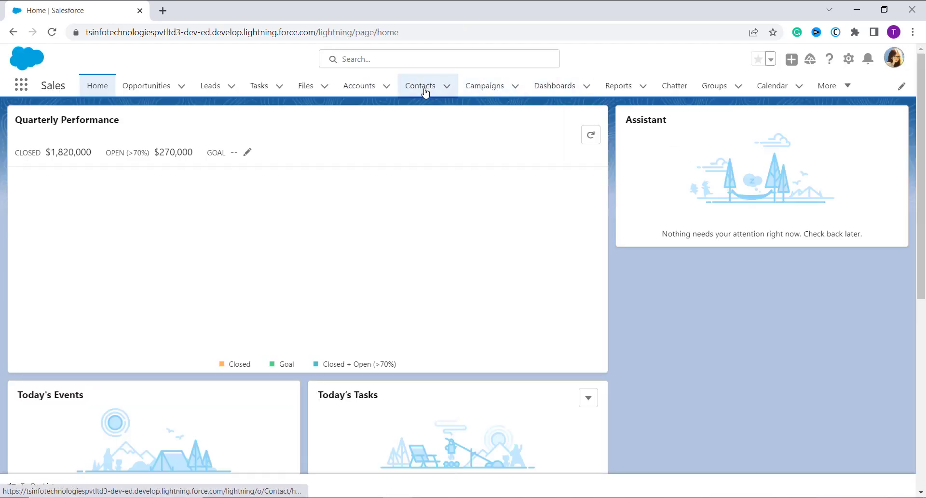
Go to Contacts and switch the list view to All Contacts
click(425, 92)
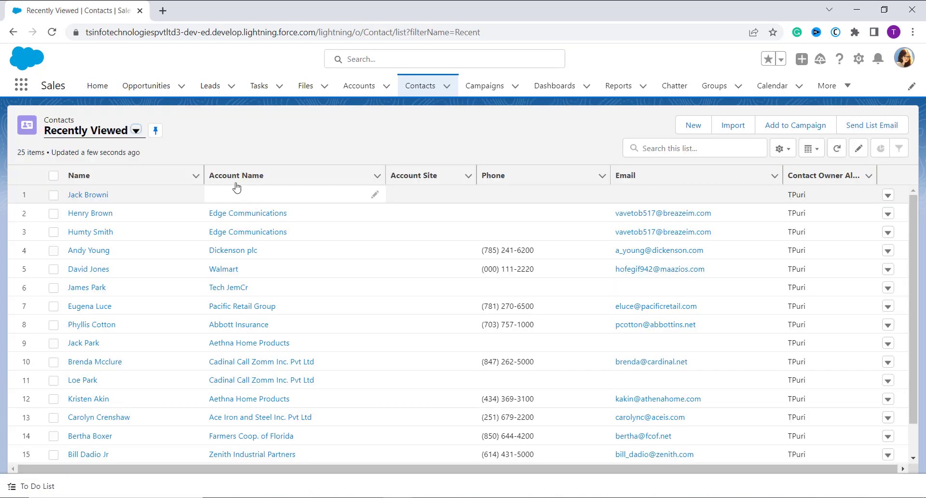
click(140, 135)
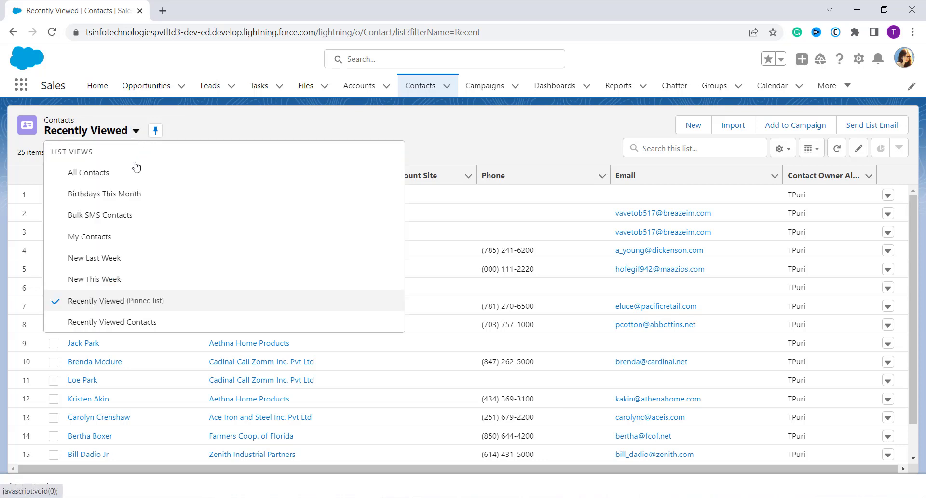
click(130, 173)
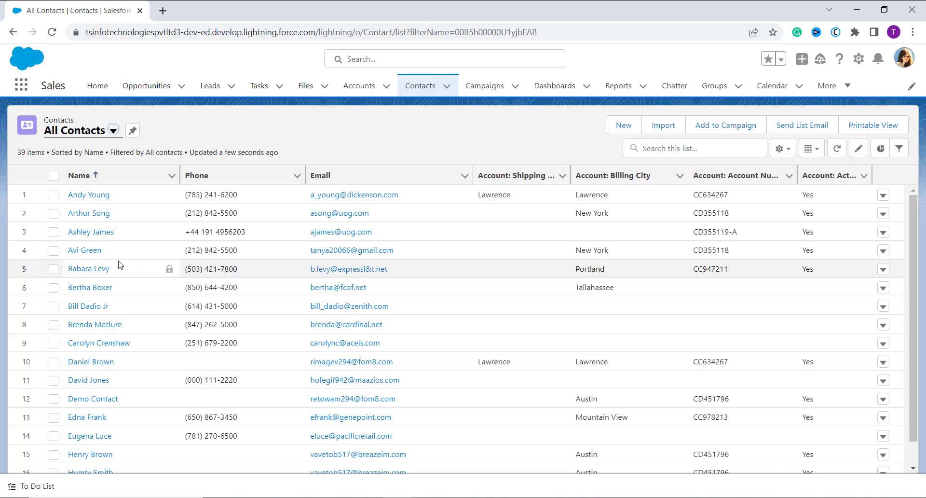
Select eight contacts: rows 1 through 6 plus rows 13 and 14
click(54, 196)
click(53, 214)
click(53, 232)
click(54, 251)
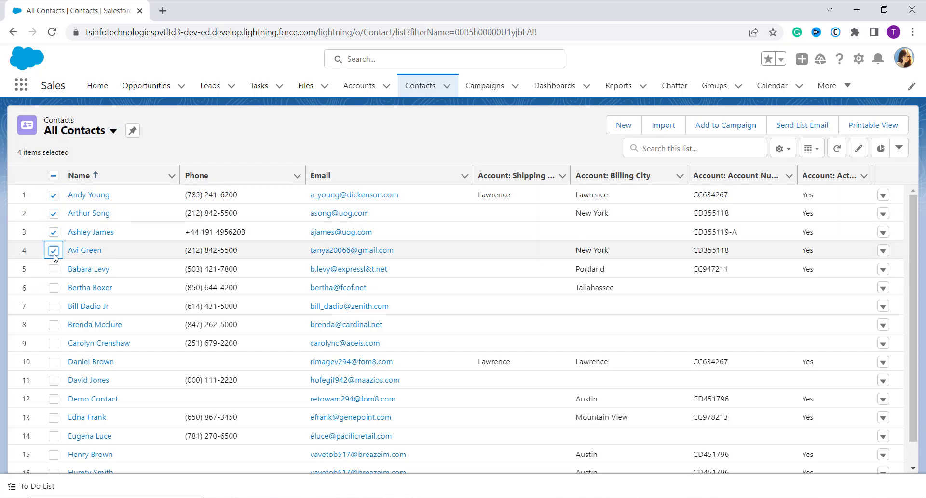
click(54, 269)
click(54, 287)
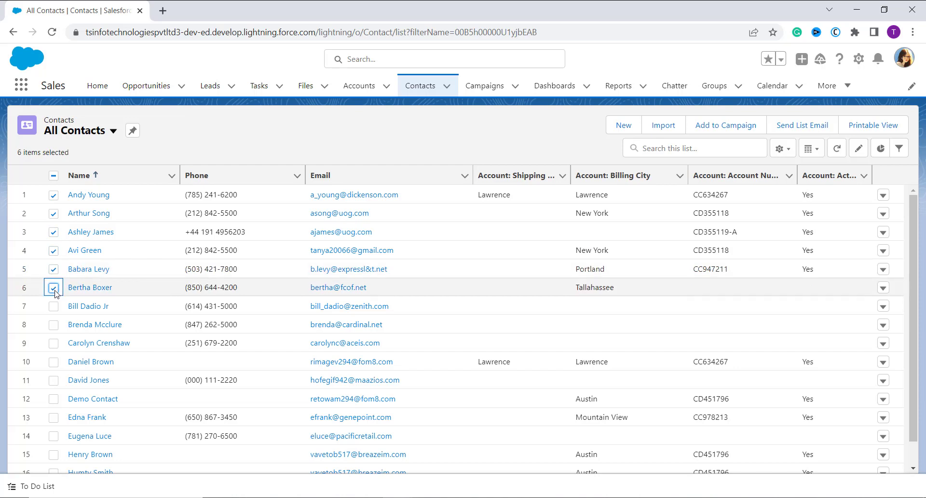
click(54, 418)
click(53, 436)
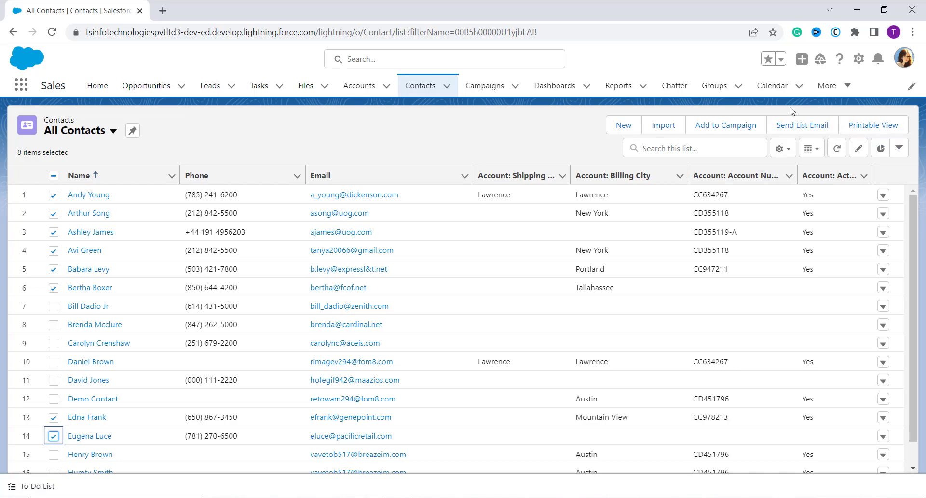
Start a list email with subject 'Welcome Email' and the greeting 'Hiii' above the signature
click(777, 130)
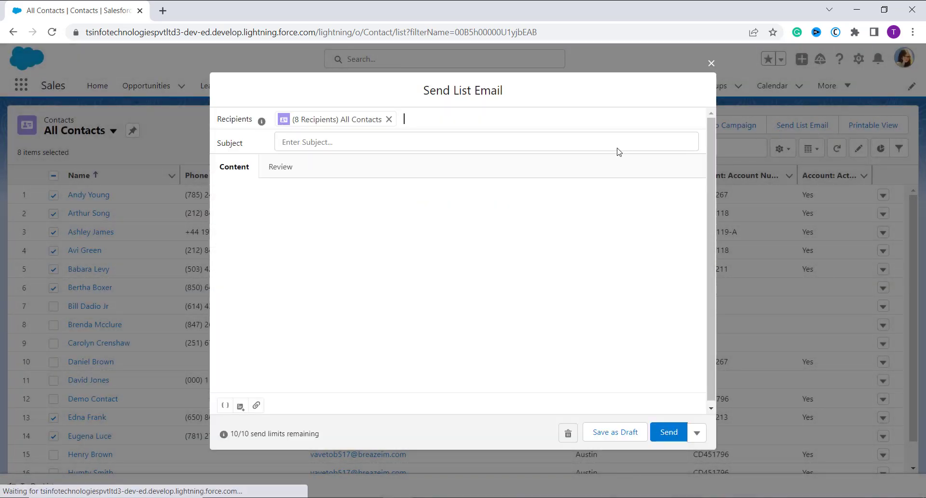
click(554, 145)
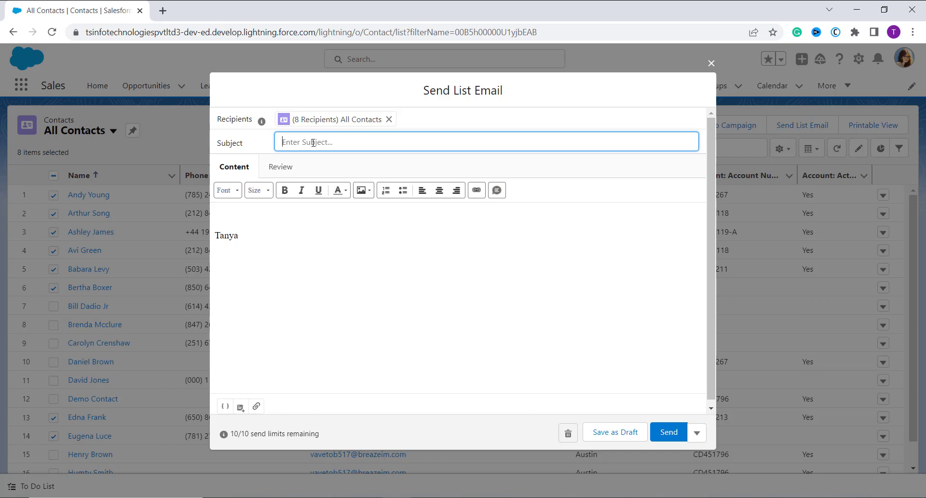
text(Welcome Email)
click(263, 206)
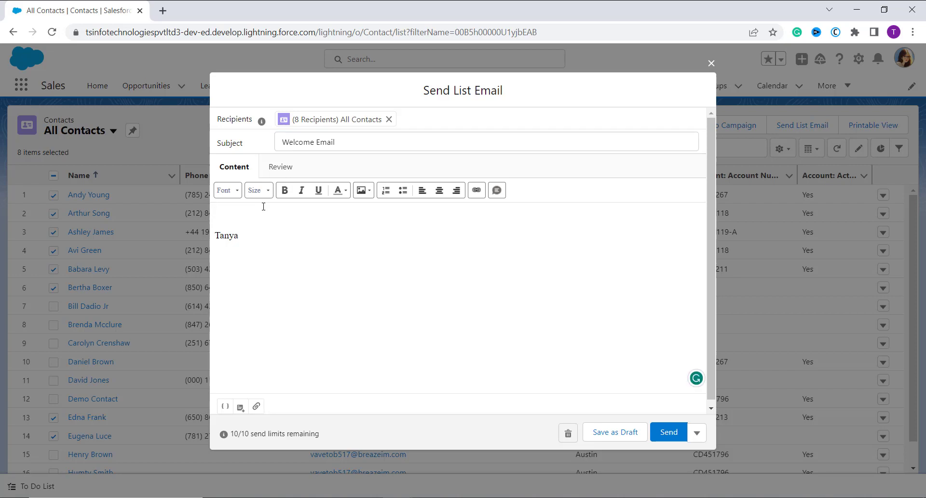
text(Hiii)
Add the Recipient First Name merge field after 'Hiii' and a new line 'Welcome to our team.'
click(230, 406)
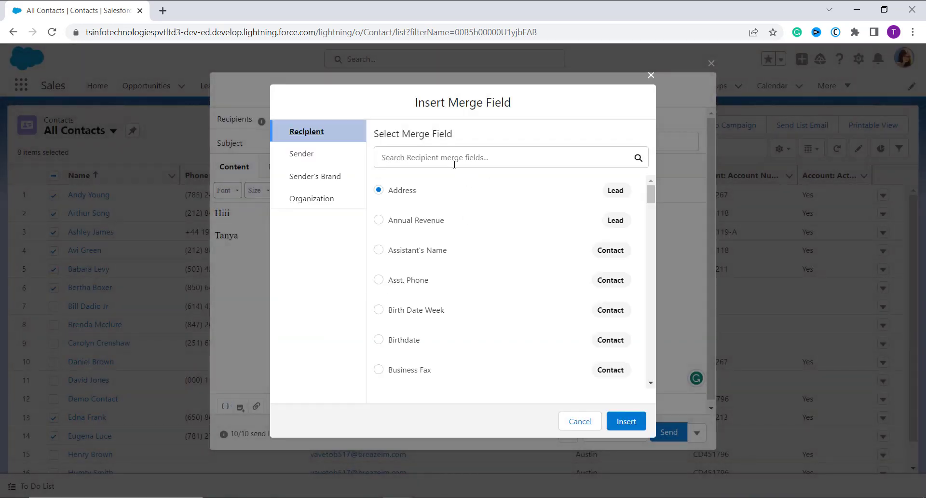
click(454, 164)
text(n)
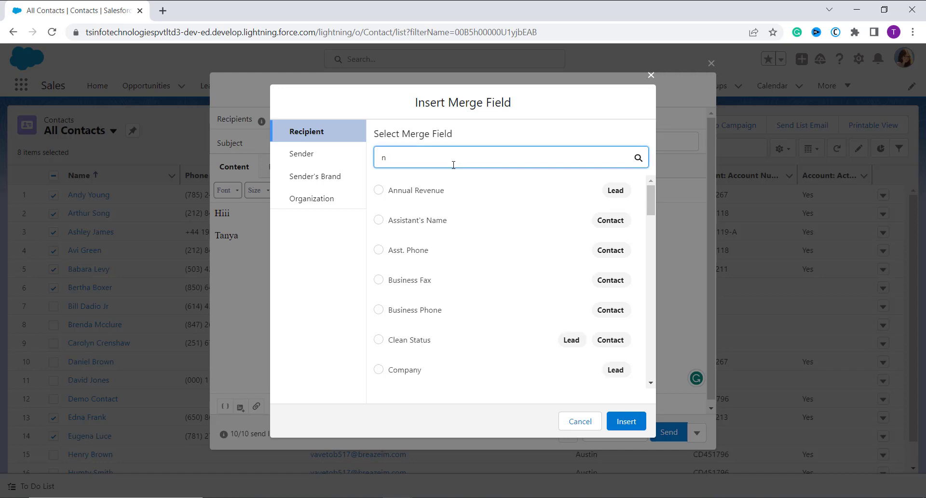
key(BackSpace)
text(f)
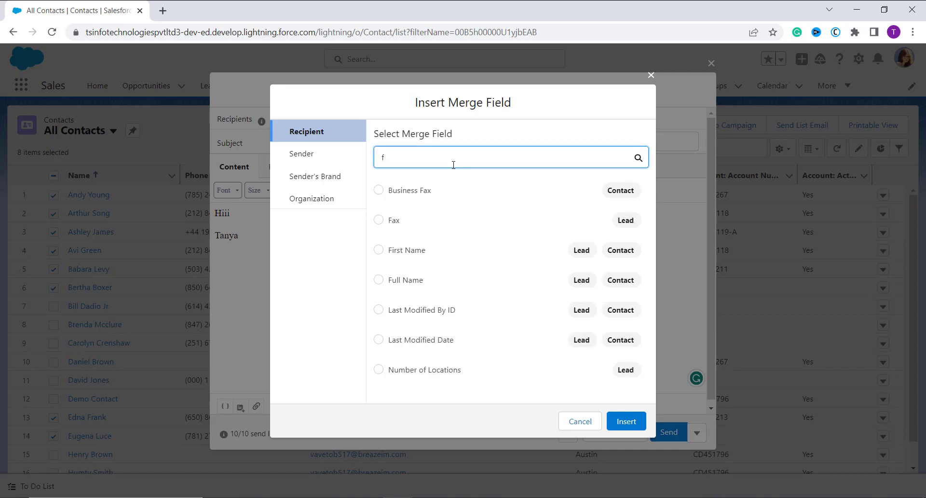
click(378, 249)
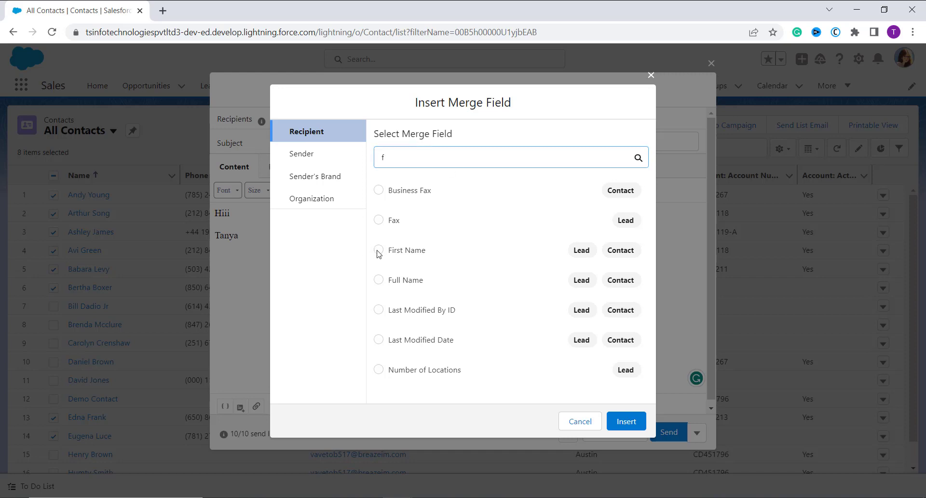
click(622, 422)
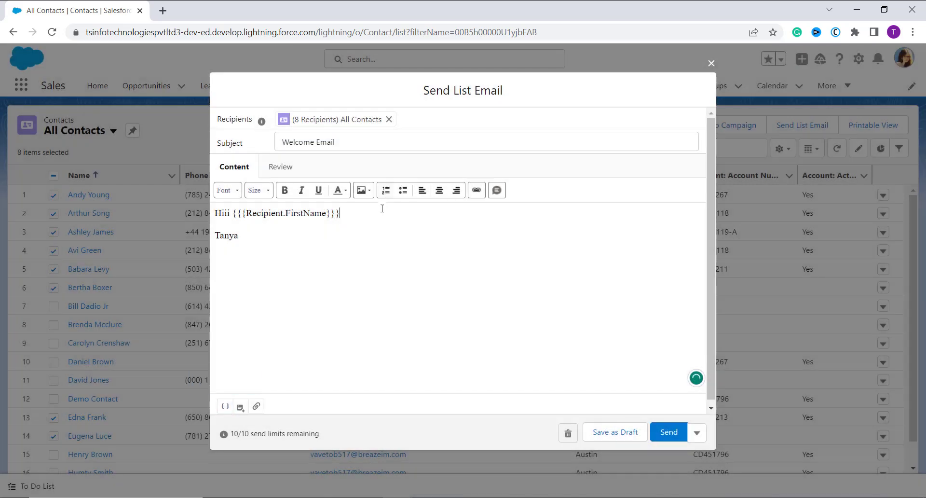
key(Return)
key(Return)
text(Welcome to our team.)
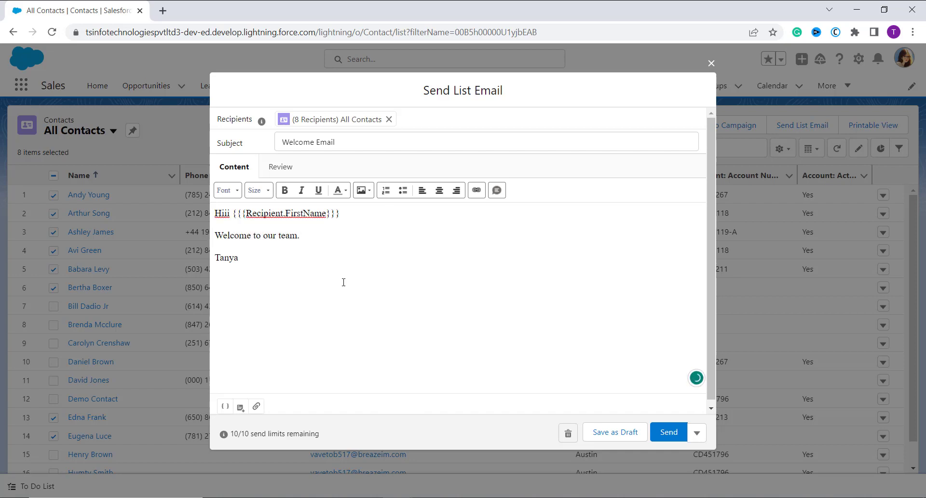
scroll(622, 370, down, 1)
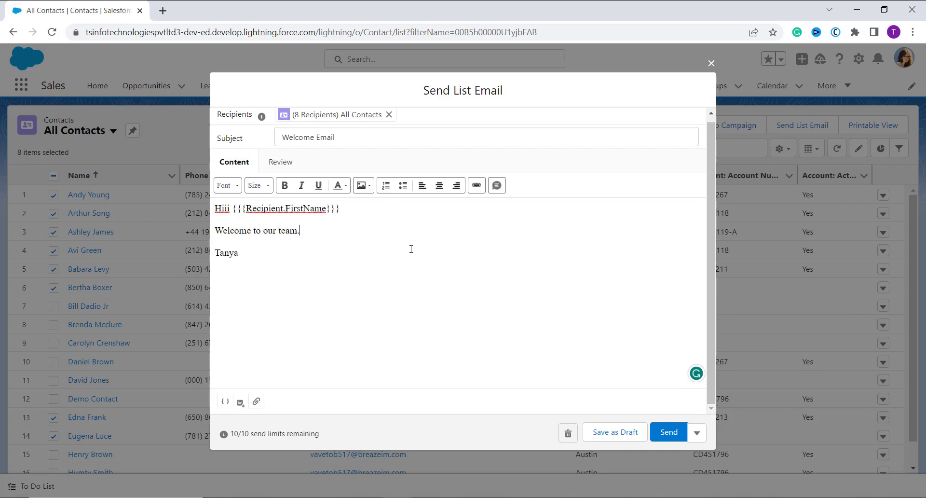
click(233, 191)
click(234, 190)
click(342, 318)
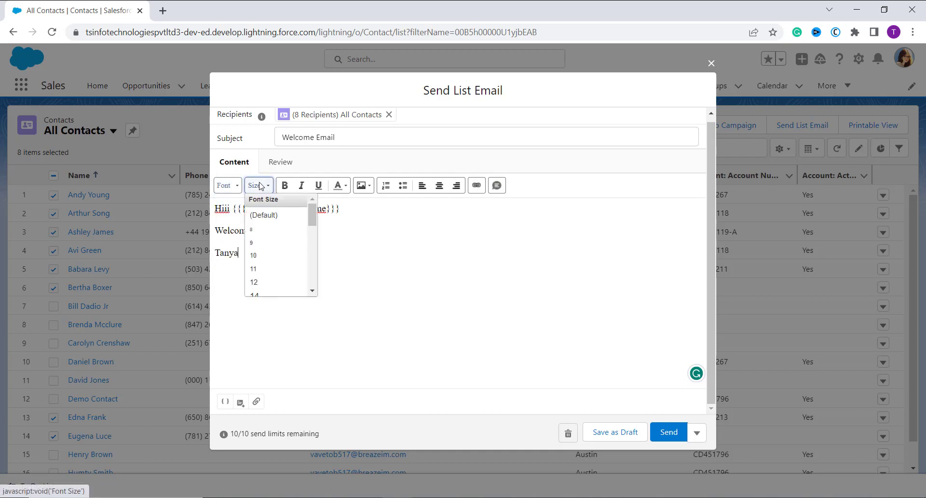
click(301, 268)
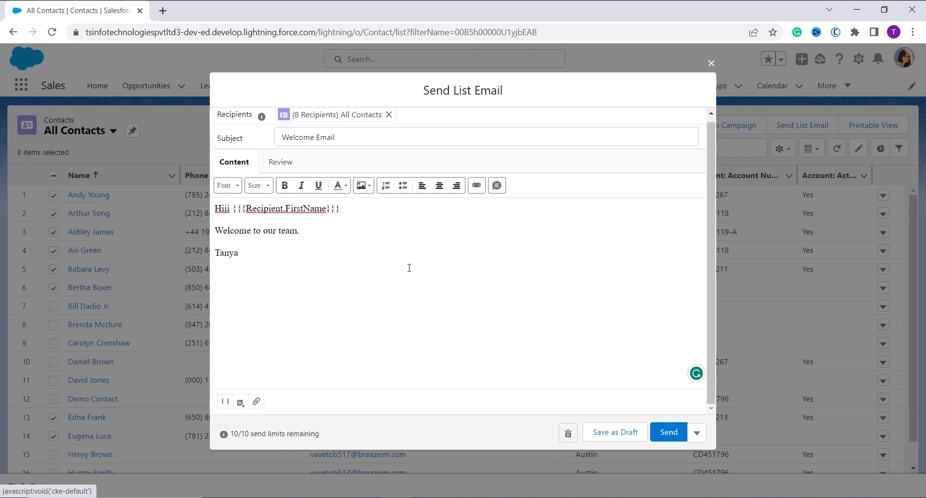
click(241, 402)
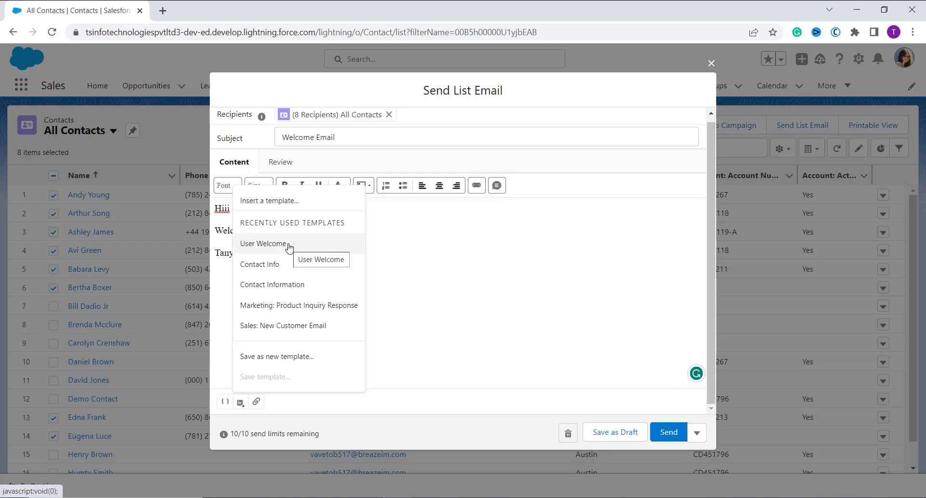
click(436, 258)
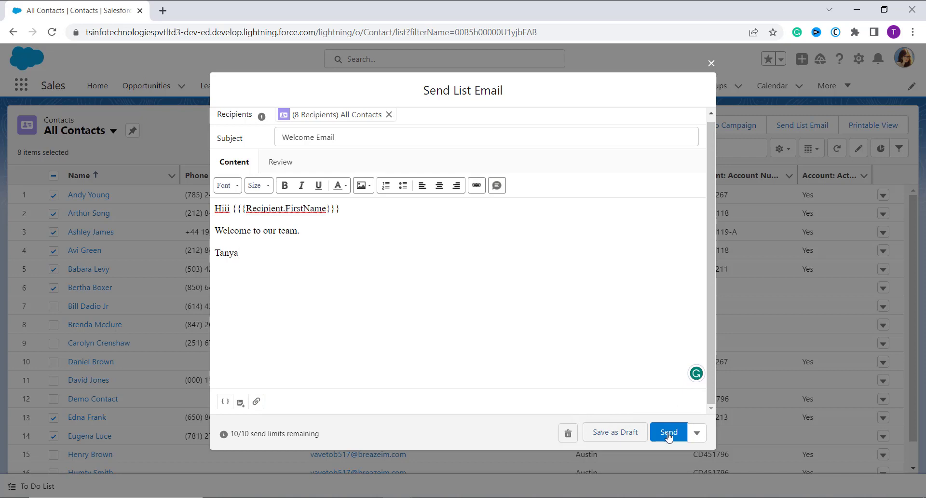
Schedule the email with Send Later for Apr 29, 2023 at 7:15 AM Los Angeles time
click(695, 436)
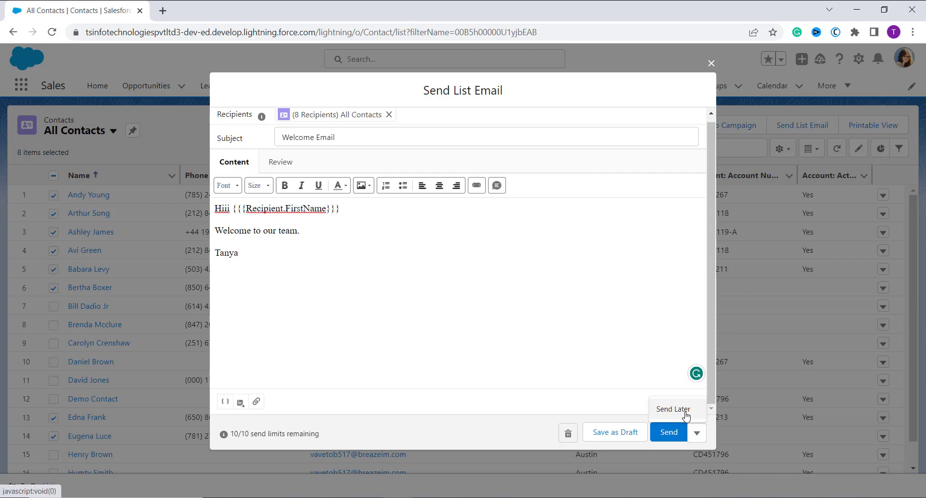
click(685, 413)
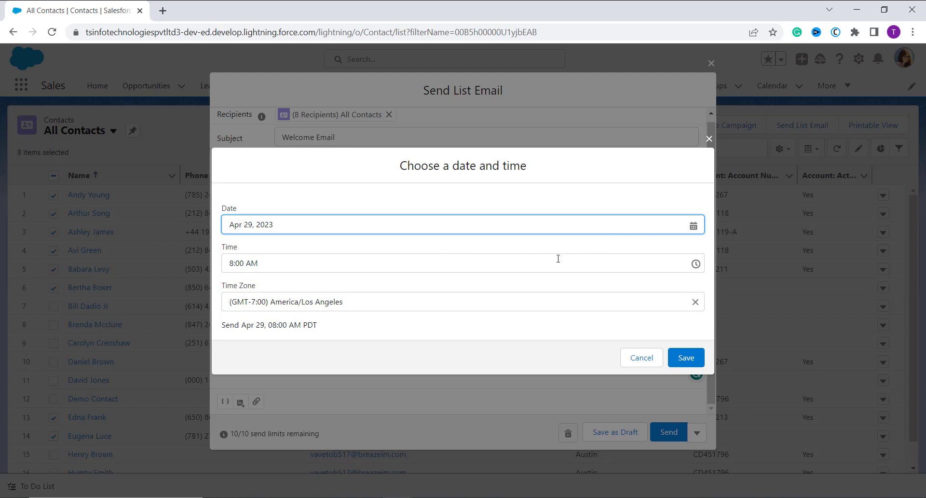
click(467, 266)
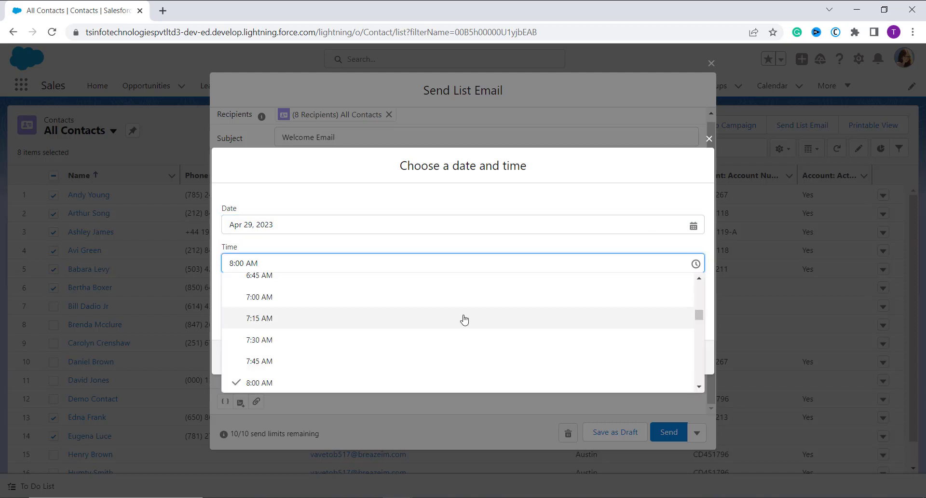
click(464, 319)
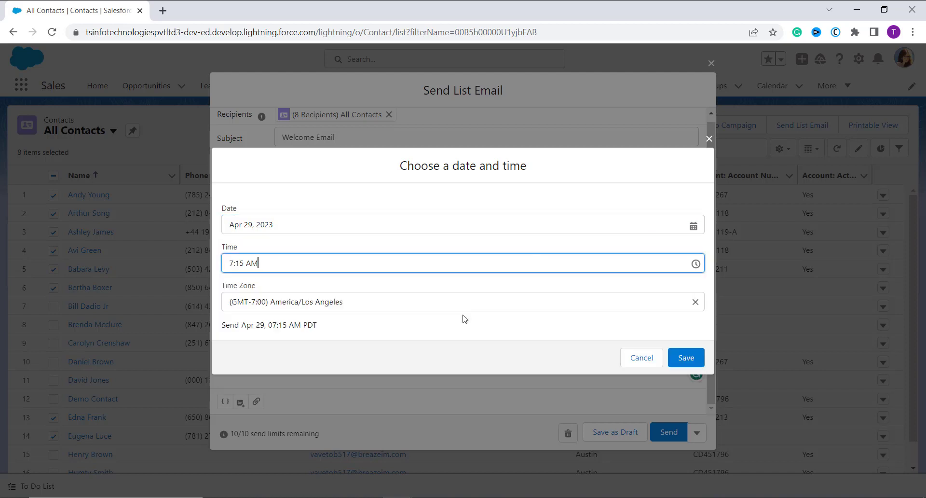
click(443, 299)
click(678, 358)
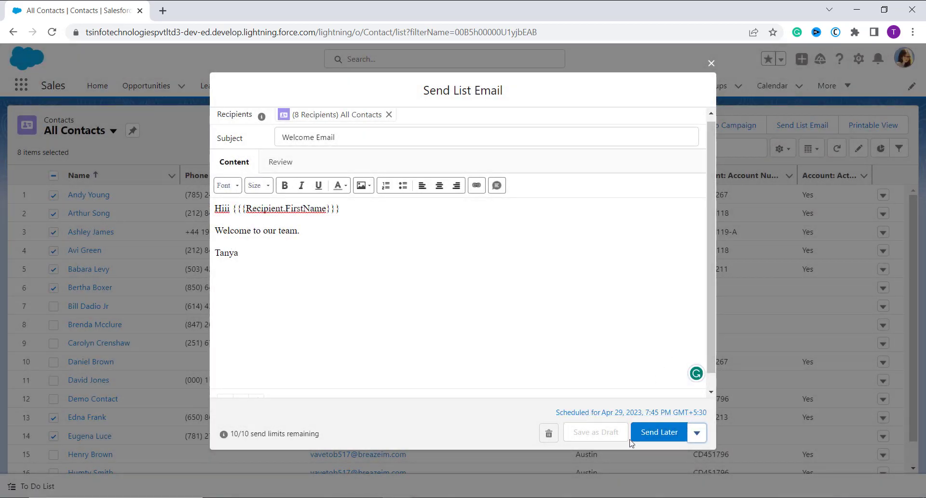
Unschedule the Welcome Email's scheduled send
click(696, 433)
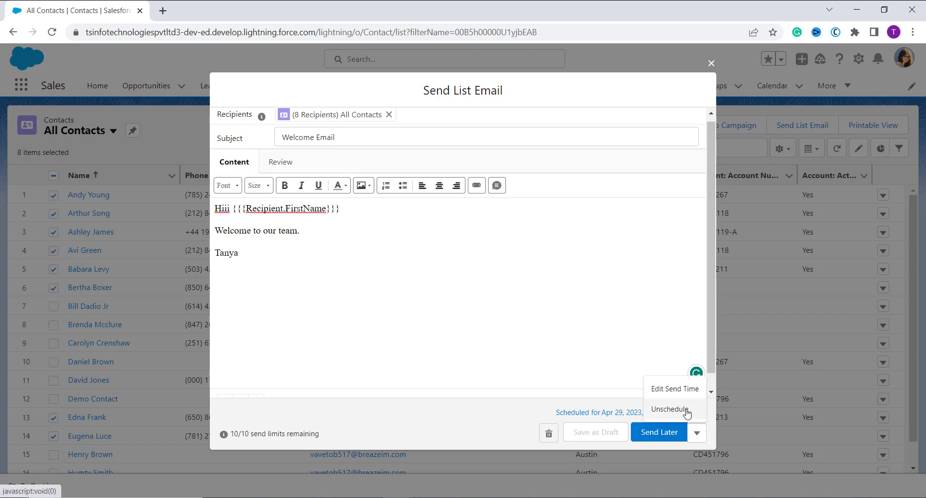
click(687, 411)
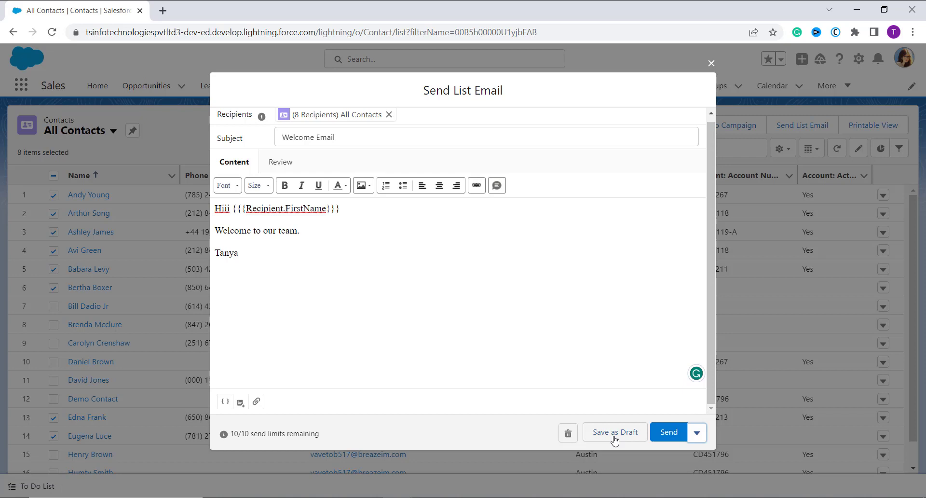
Send the Welcome Email now to the 8 selected contacts
click(669, 437)
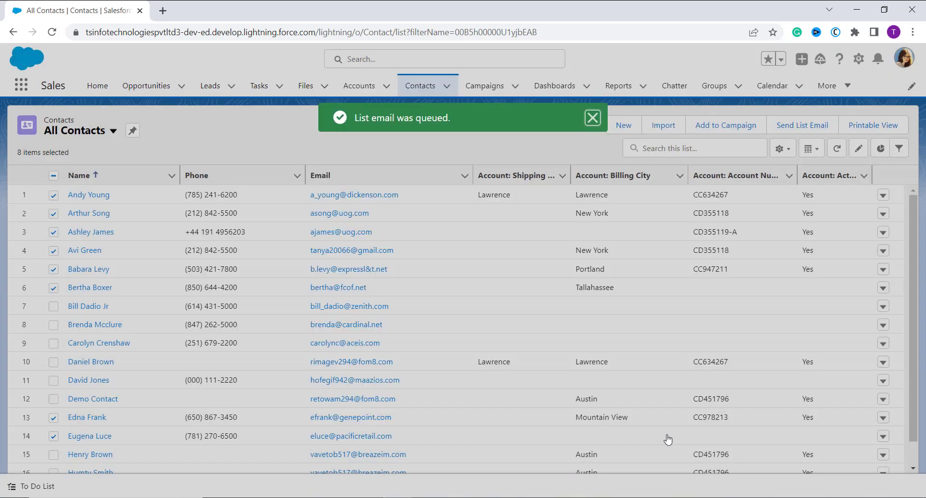